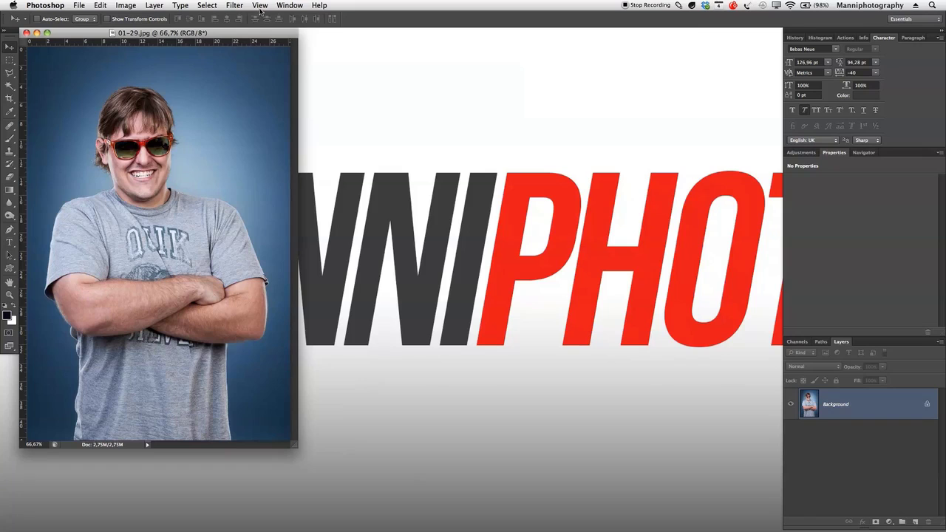
Turn on the application frame around the workspace and bring the hidden panels back into view
{"action": "left_click", "coordinate": [292, 5]}
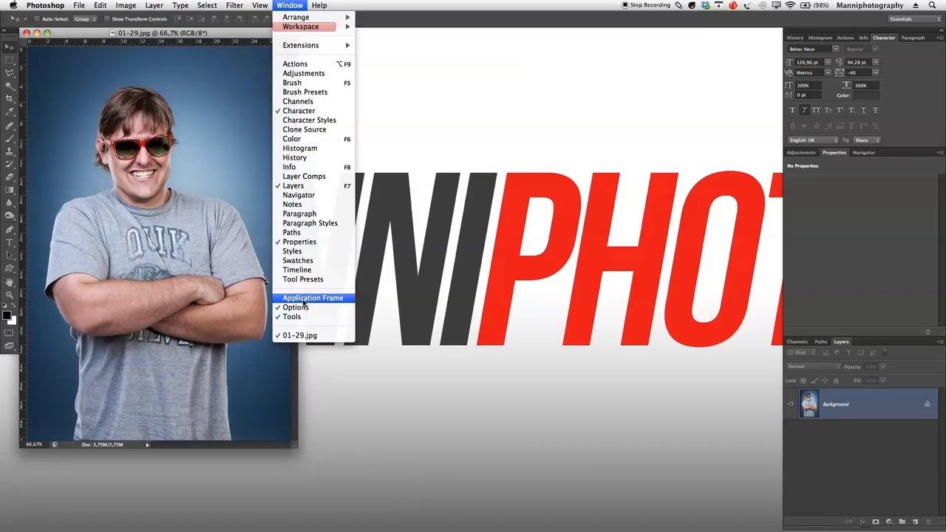
{"action": "left_click", "coordinate": [303, 299]}
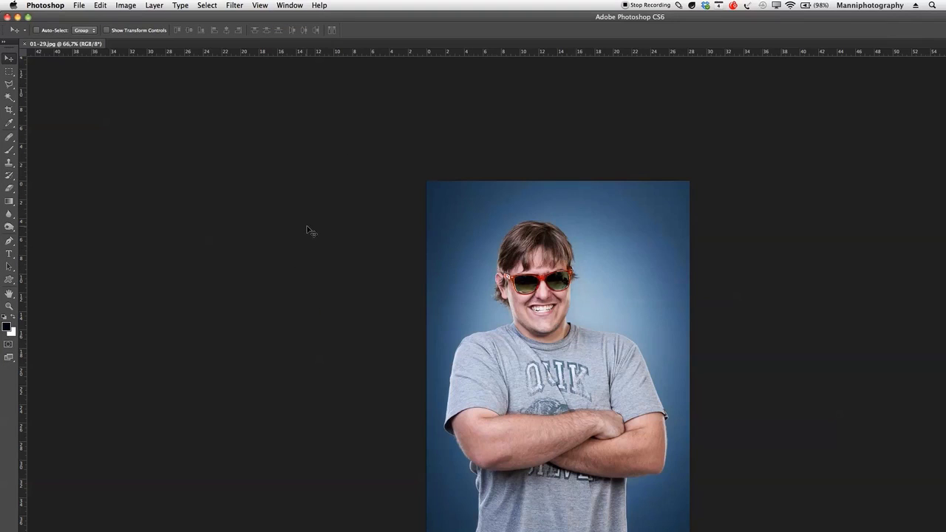
{"action": "key", "text": "shift+Tab"}
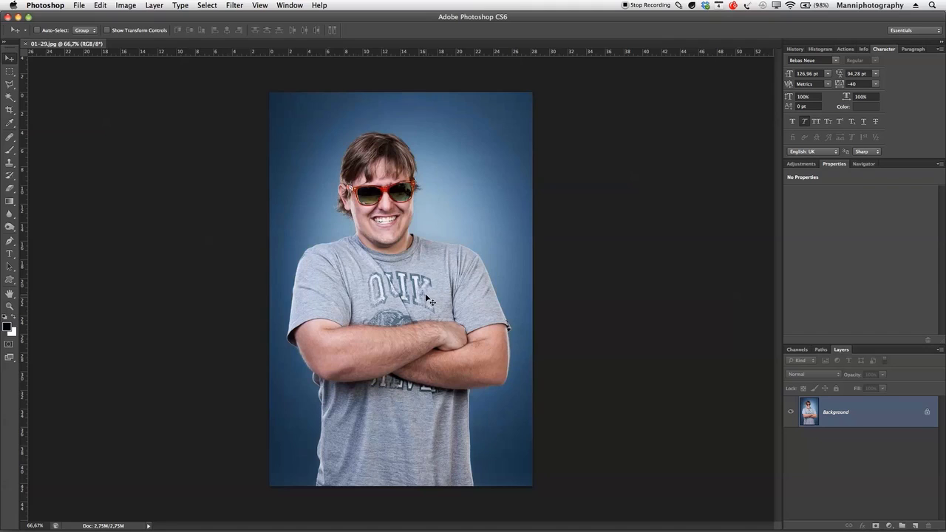
Turn off the application frame and move the floating 01-29.jpg window toward the middle of the workspace
{"action": "left_click", "coordinate": [284, 7]}
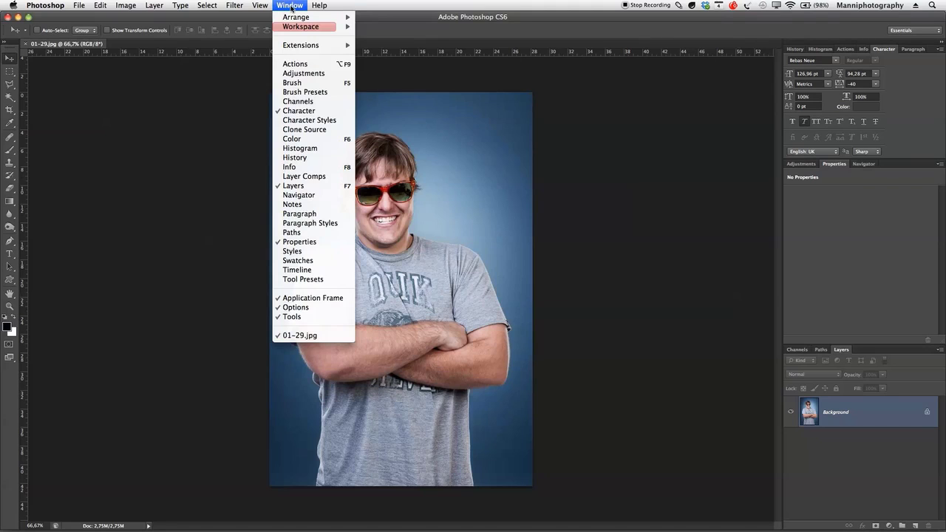
{"action": "left_click", "coordinate": [297, 299]}
{"action": "left_click_drag", "start_coordinate": [94, 33], "coordinate": [413, 81]}
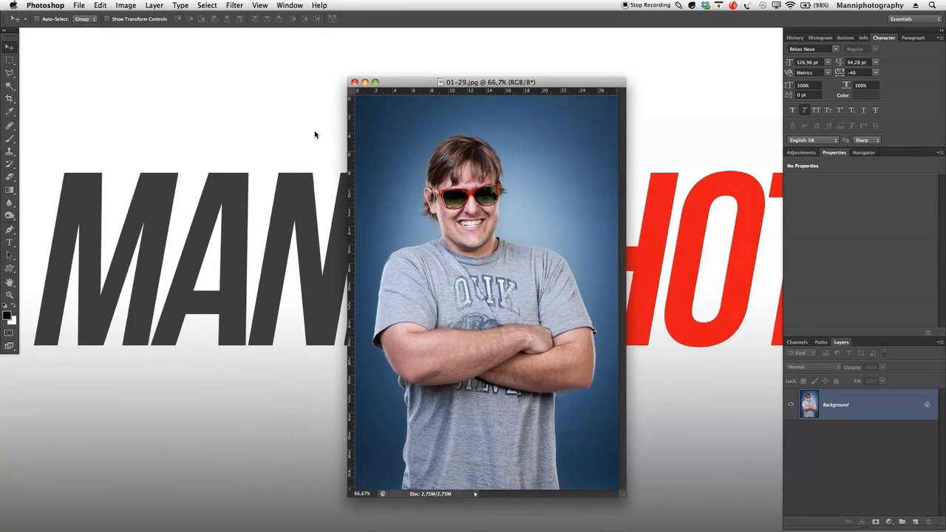
Switch to the desktop behind the floating image window, then return to Photoshop and close 01-29.jpg
{"action": "left_click", "coordinate": [291, 144]}
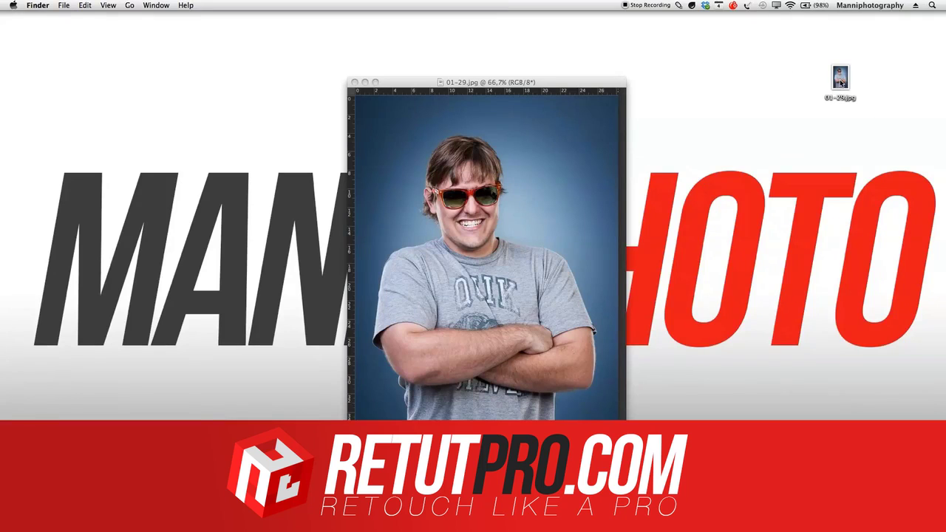
{"action": "left_click_drag", "start_coordinate": [840, 84], "coordinate": [674, 139]}
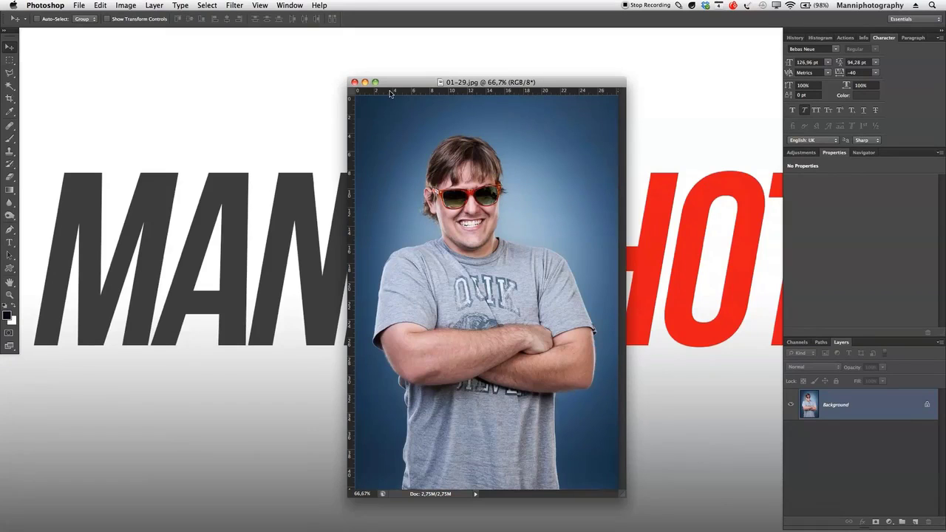
{"action": "left_click", "coordinate": [354, 83]}
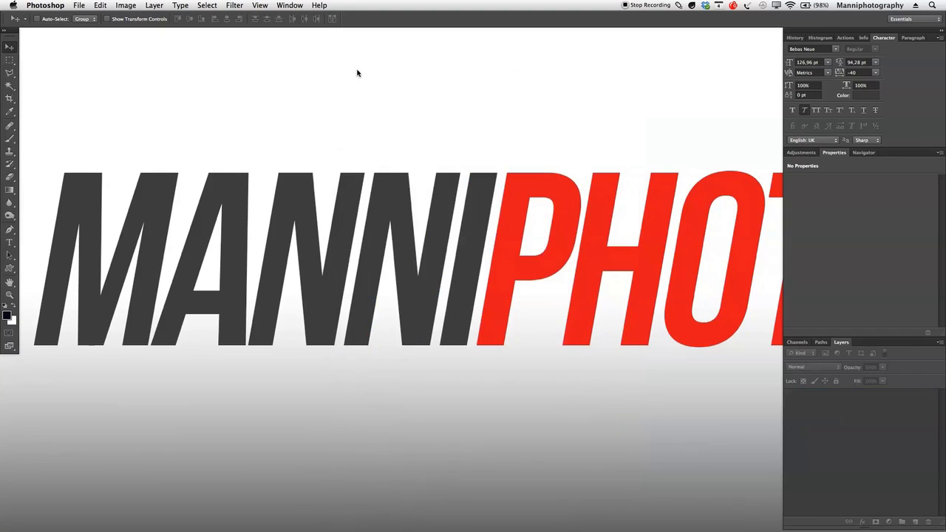
Open 01-29.jpg from the desktop in Photoshop and enlarge its window to fill the workspace
{"action": "left_click", "coordinate": [496, 163]}
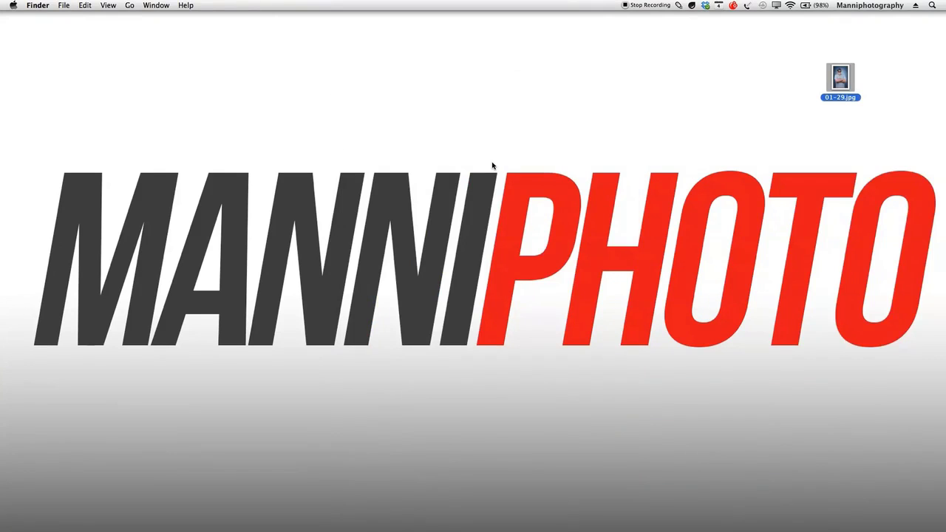
{"action": "left_click_drag", "start_coordinate": [838, 77], "coordinate": [450, 522]}
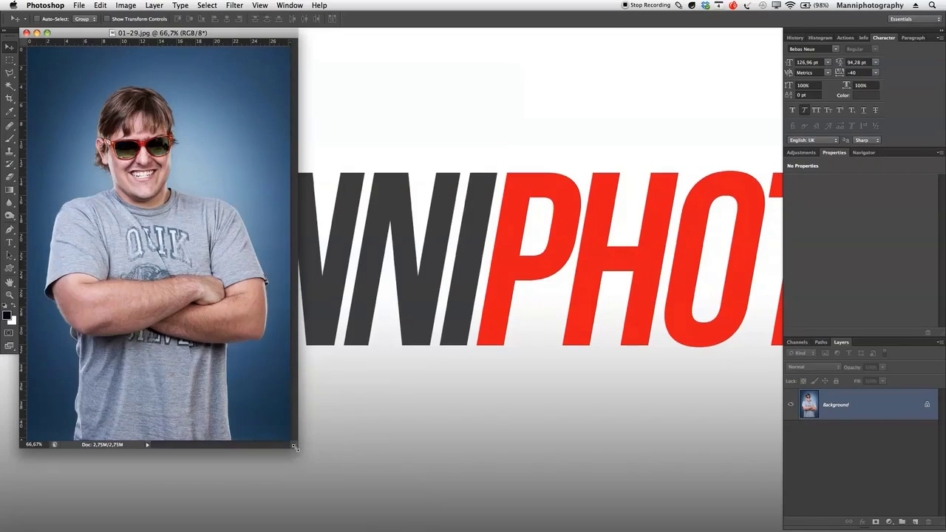
{"action": "left_click_drag", "start_coordinate": [295, 456], "coordinate": [783, 524]}
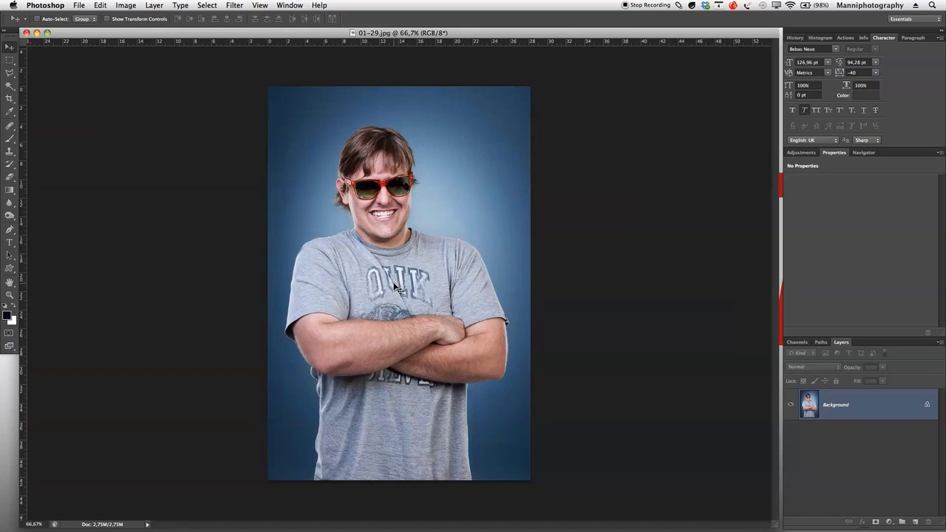
Cycle the photo through full screen with menu bar and full screen mode, and return to the standard screen mode
{"action": "key", "text": "f"}
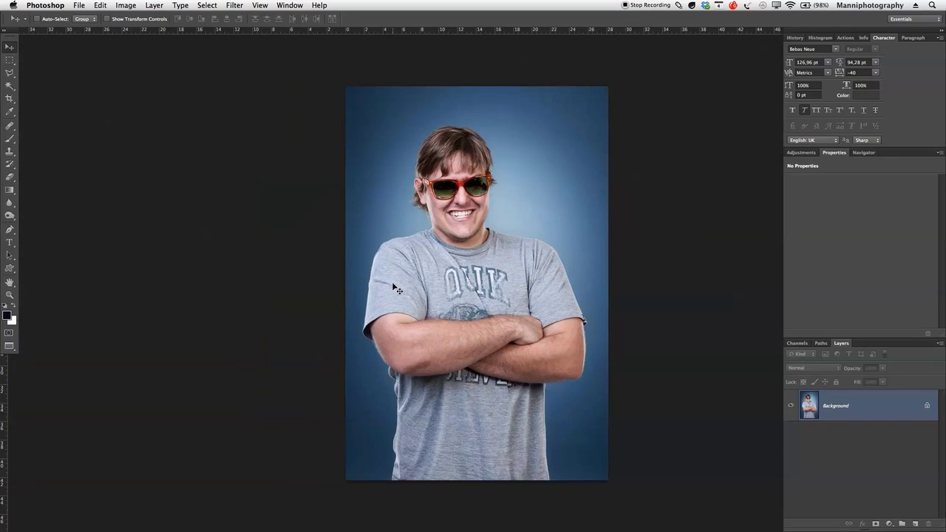
{"action": "scroll", "coordinate": [393, 283], "scroll_direction": "right", "scroll_amount": 5}
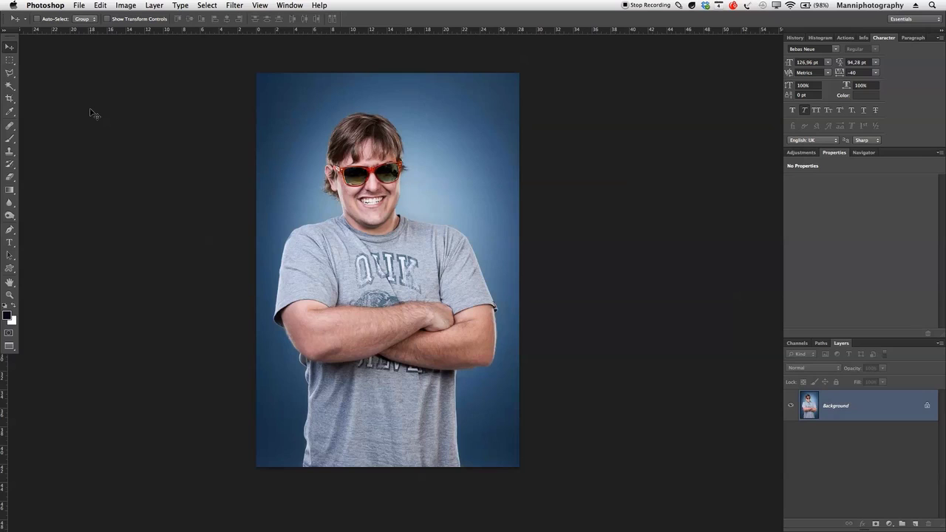
{"action": "key", "text": "f"}
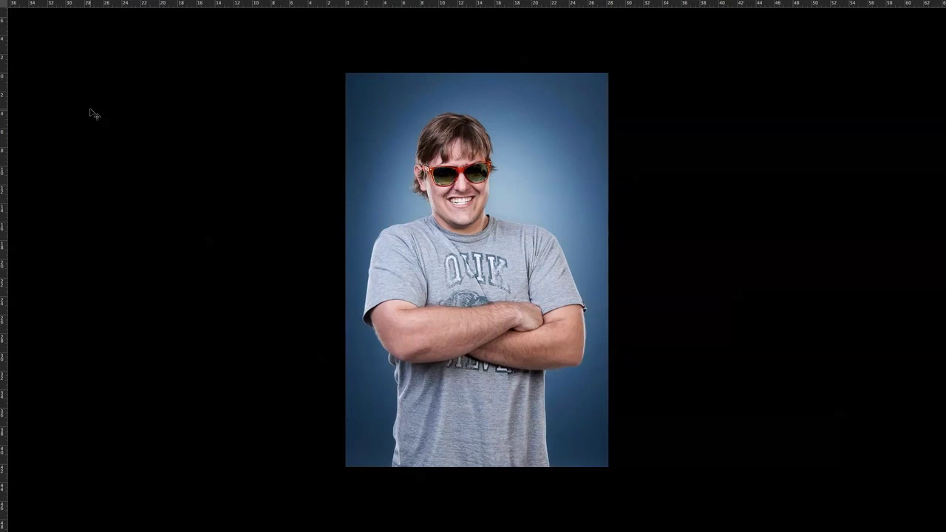
{"action": "left_click_drag", "start_coordinate": [464, 287], "coordinate": [441, 284]}
{"action": "key", "text": "f"}
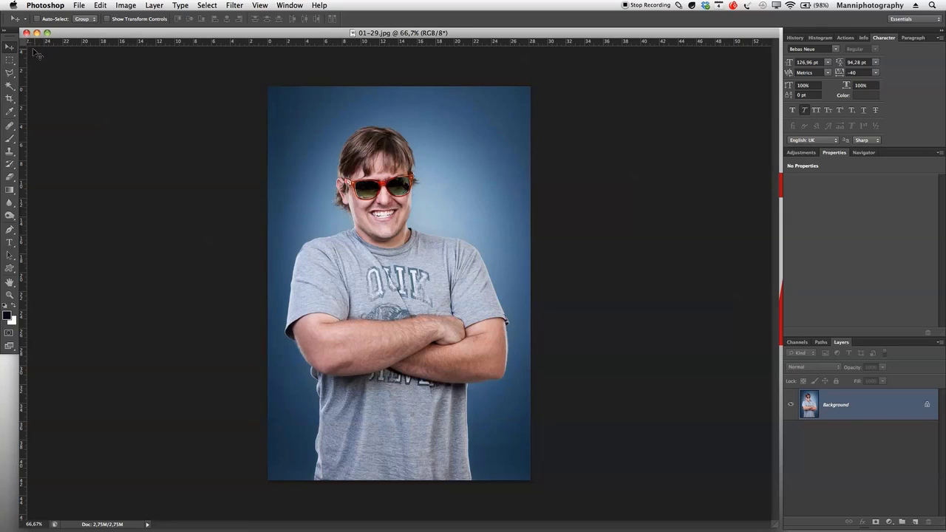
Close the 01-29.jpg document and move its file to the middle of the desktop
{"action": "left_click", "coordinate": [26, 32]}
{"action": "key", "text": "super+q"}
{"action": "left_click_drag", "start_coordinate": [843, 78], "coordinate": [402, 241]}
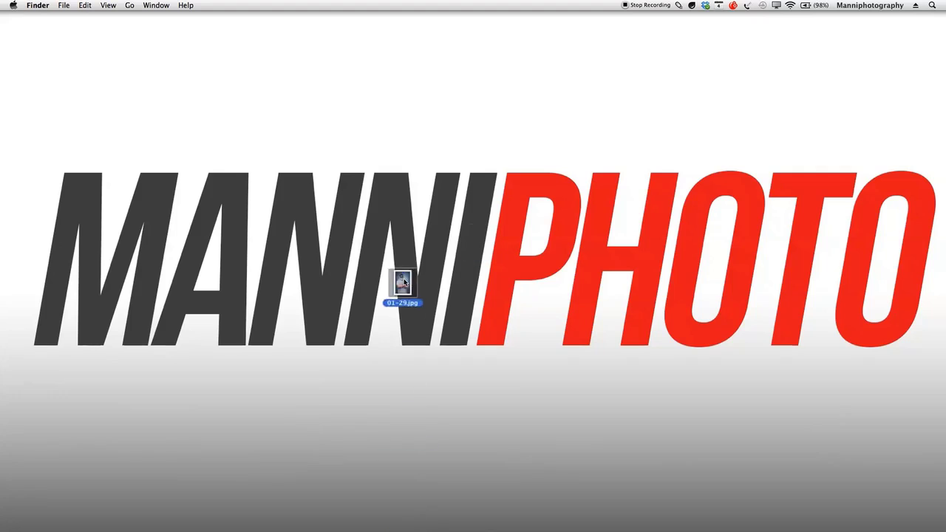
{"action": "left_click", "coordinate": [405, 270]}
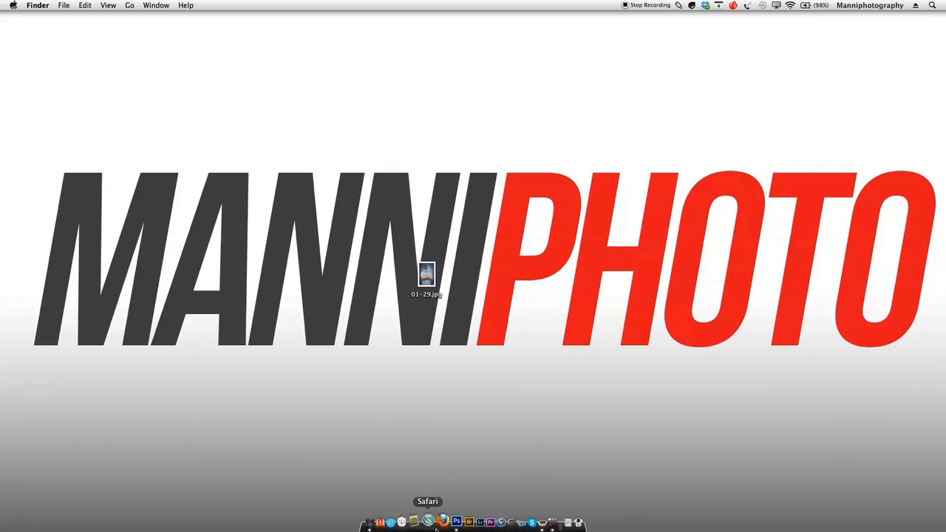
Switch back to Photoshop and start a new document named Test
{"action": "left_click", "coordinate": [458, 522]}
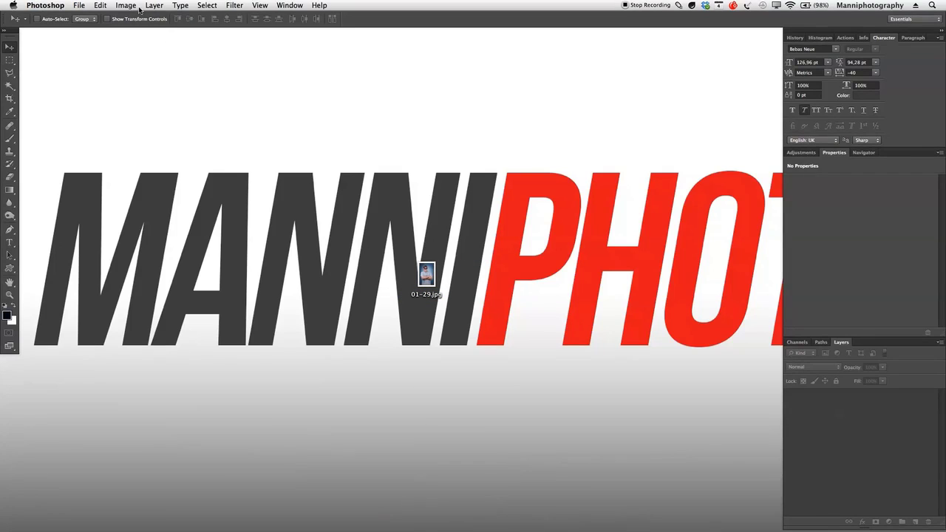
{"action": "left_click", "coordinate": [100, 5]}
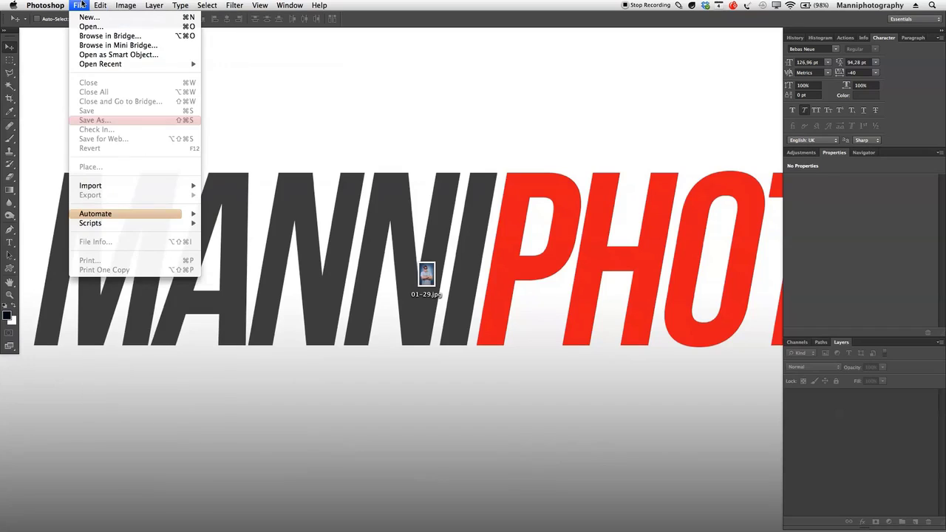
{"action": "left_click", "coordinate": [86, 17]}
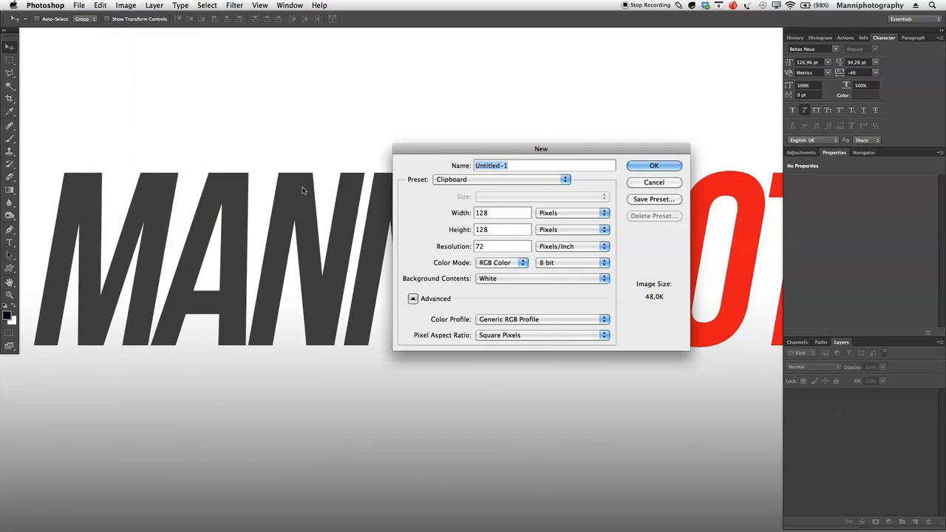
{"action": "left_click_drag", "start_coordinate": [513, 151], "coordinate": [455, 150]}
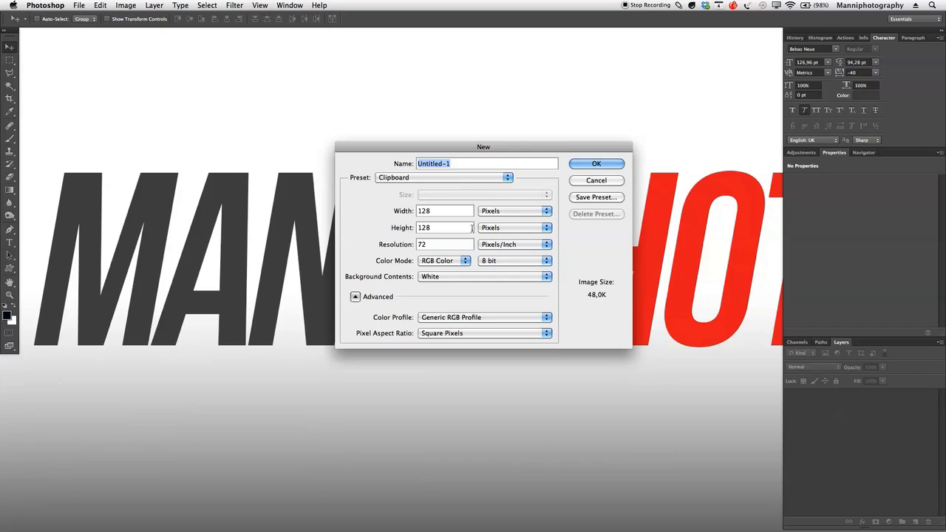
{"action": "left_click", "coordinate": [426, 177]}
{"action": "left_click", "coordinate": [411, 167]}
{"action": "type", "text": "Test"}
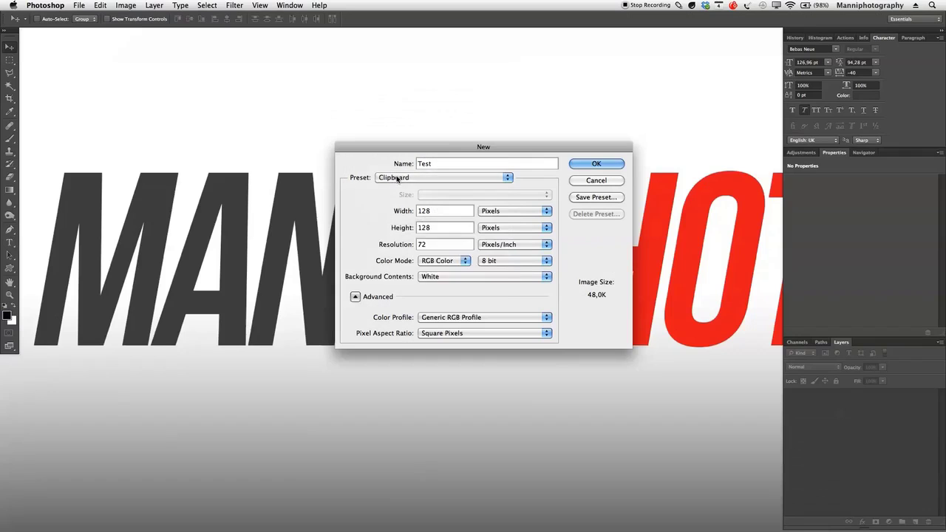
Choose the Custom preset and keep Pixels as the width unit for the new document
{"action": "left_click", "coordinate": [397, 178]}
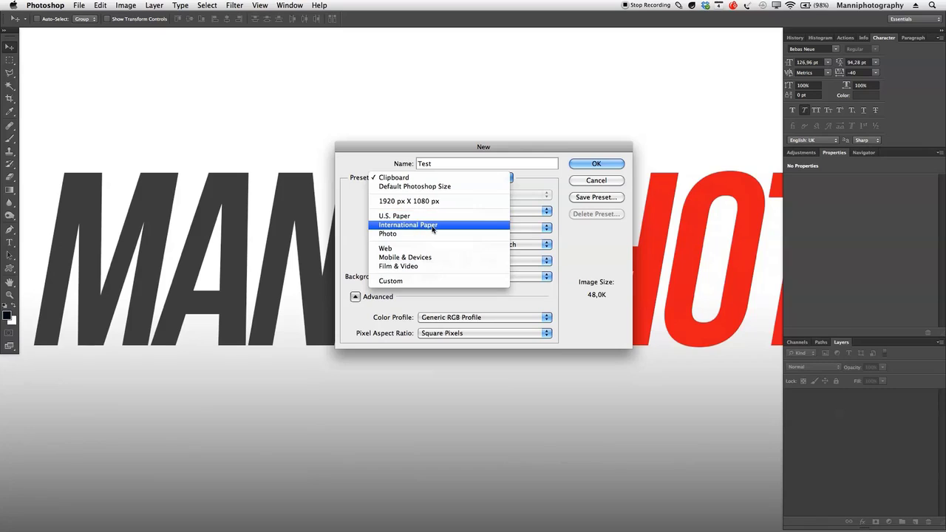
{"action": "left_click", "coordinate": [424, 282]}
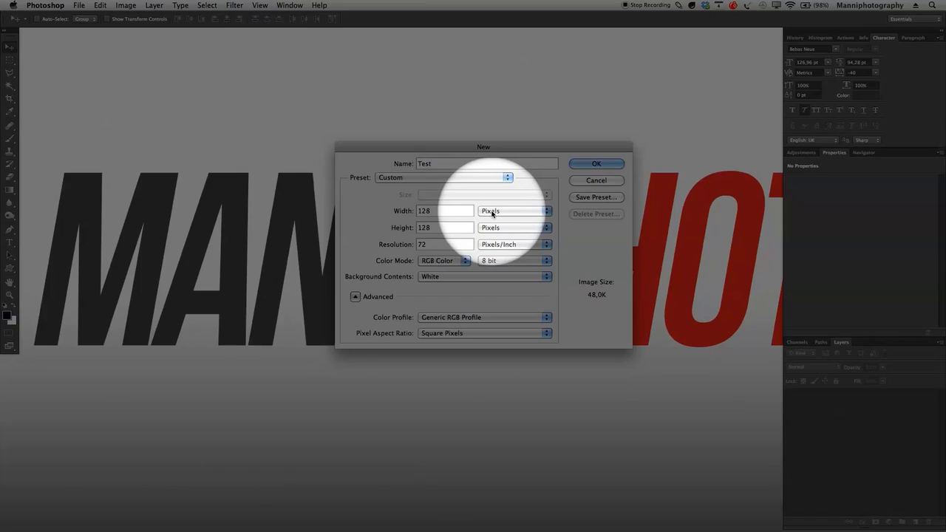
{"action": "left_click", "coordinate": [492, 212]}
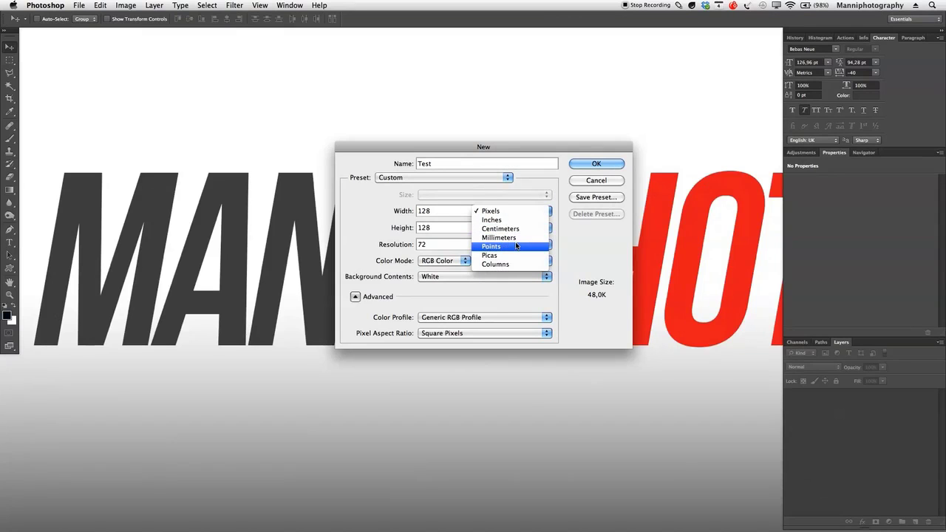
{"action": "left_click", "coordinate": [510, 212]}
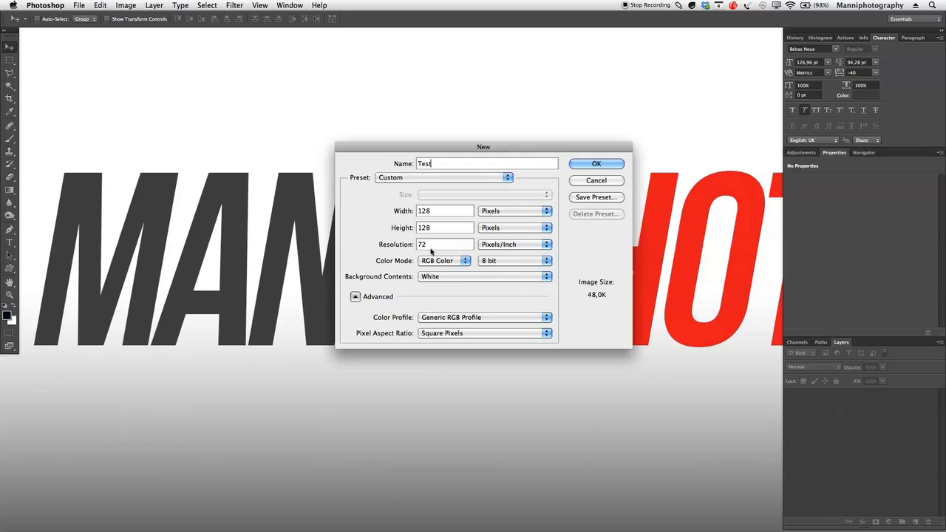
Set the resolution to 300 pixels/inch and keep the RGB Color mode at 8 bit
{"action": "double_click", "coordinate": [427, 243]}
{"action": "type", "text": "300"}
{"action": "left_click", "coordinate": [456, 265]}
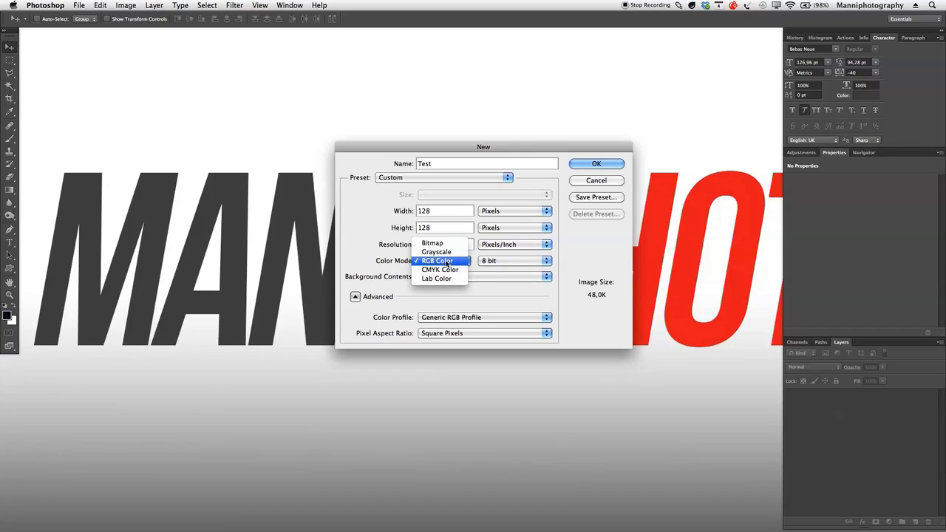
{"action": "left_click", "coordinate": [475, 260]}
{"action": "left_click", "coordinate": [510, 262]}
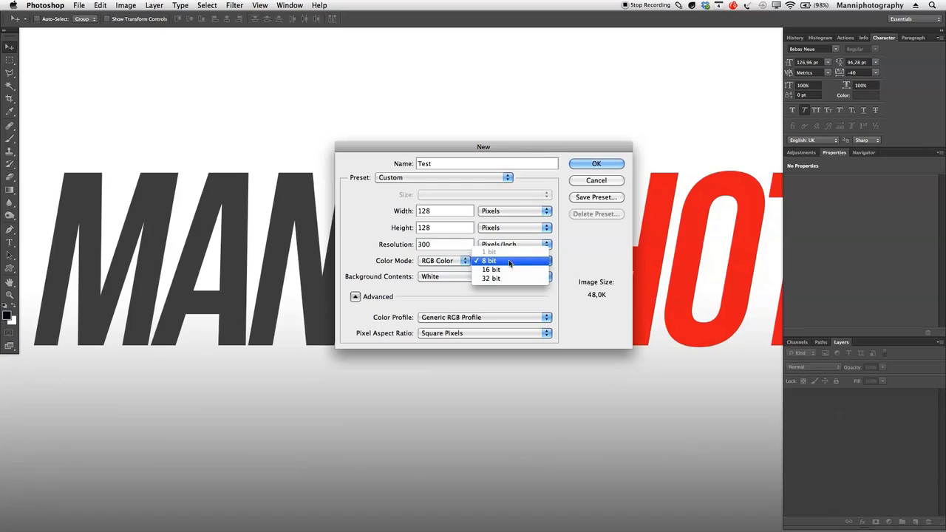
{"action": "left_click", "coordinate": [529, 263]}
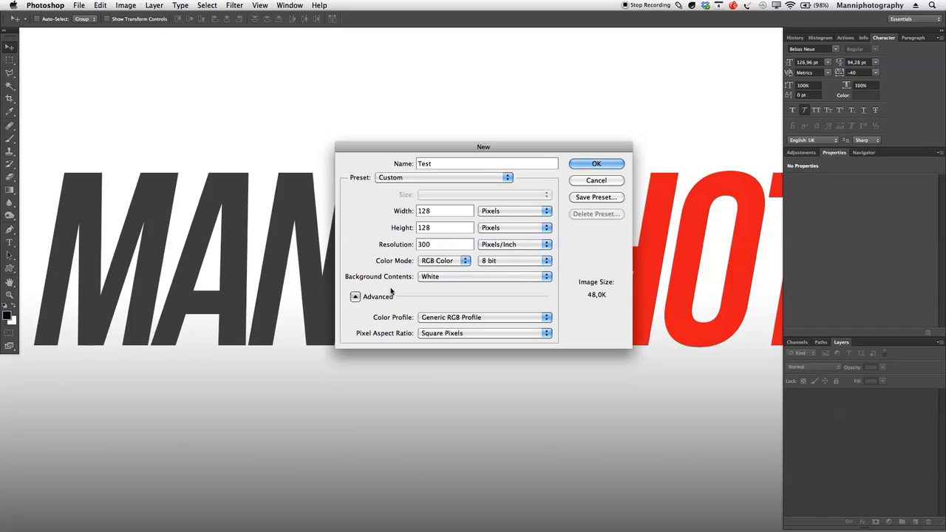
Create the Test document with white background contents and enlarge its window
{"action": "left_click", "coordinate": [436, 278]}
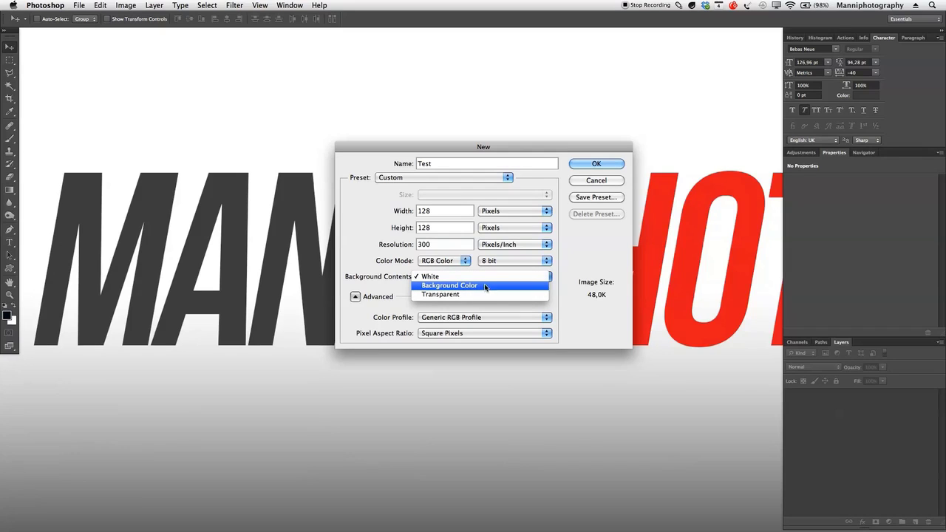
{"action": "left_click", "coordinate": [469, 277]}
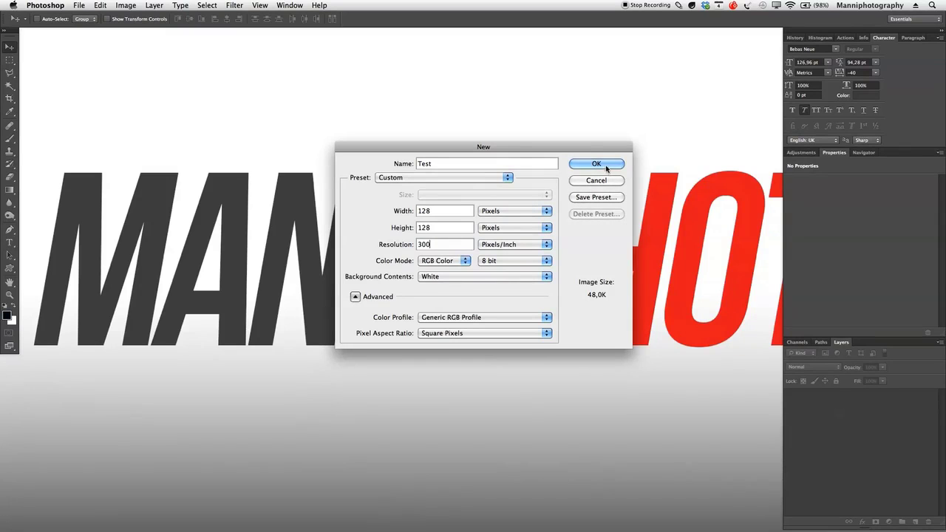
{"action": "left_click", "coordinate": [604, 166]}
{"action": "left_click_drag", "start_coordinate": [96, 114], "coordinate": [561, 458]}
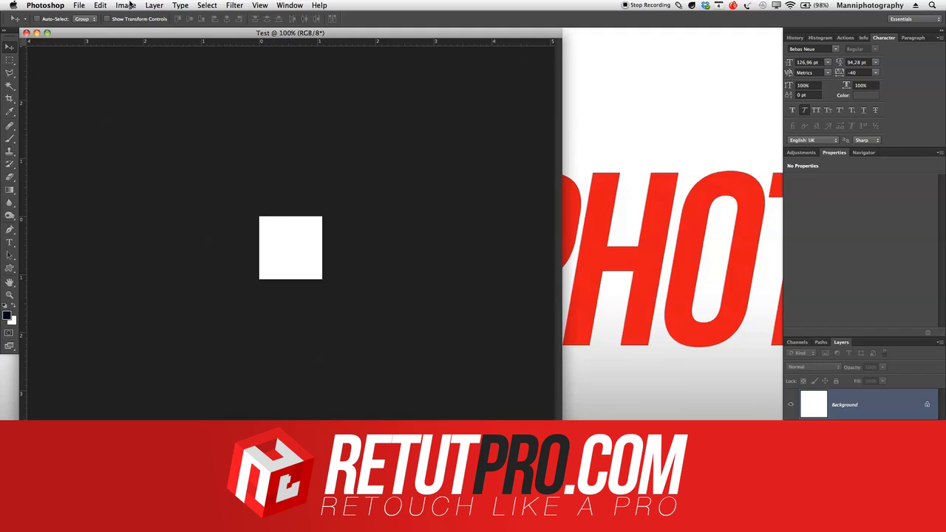
Create a new document 1000 pixels wide and 1000 pixels high, keeping the default name and white background
{"action": "left_click", "coordinate": [72, 3]}
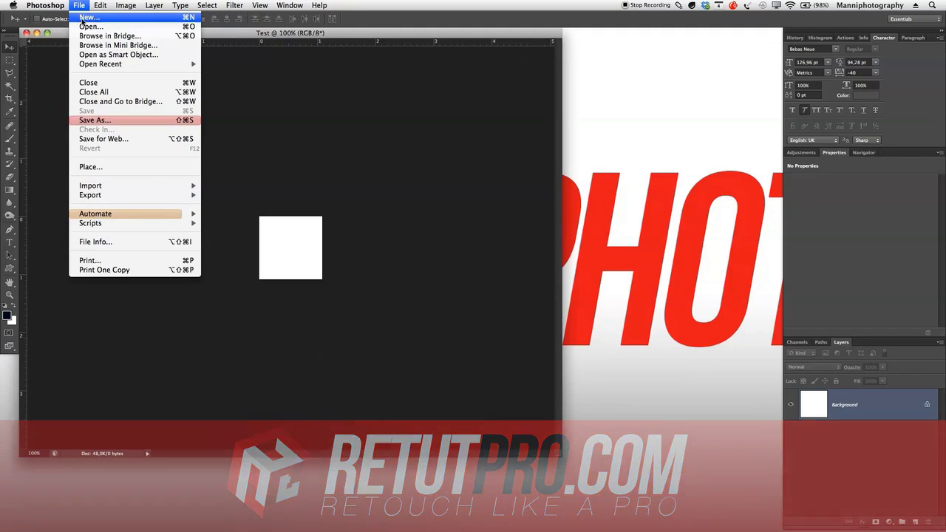
{"action": "left_click", "coordinate": [89, 17]}
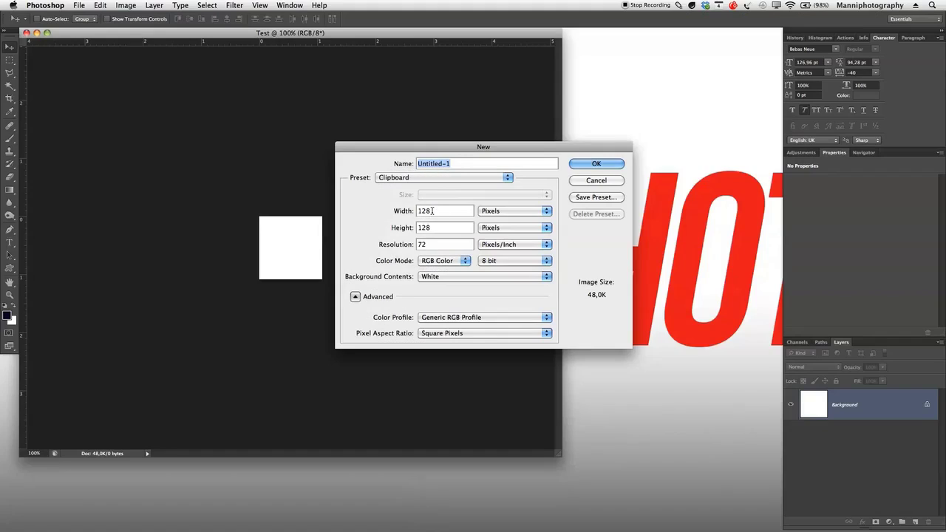
{"action": "double_click", "coordinate": [433, 211]}
{"action": "type", "text": "1000"}
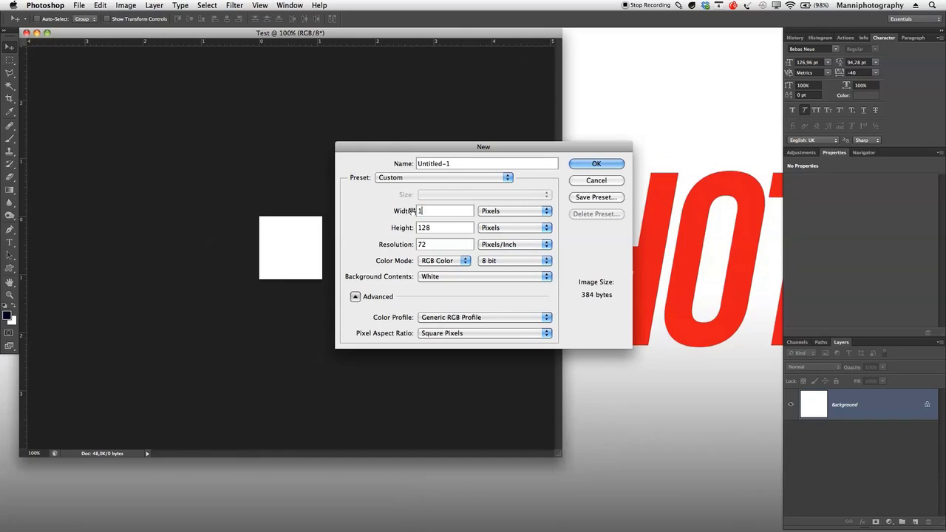
{"action": "double_click", "coordinate": [436, 227]}
{"action": "type", "text": "1000"}
{"action": "key", "text": "Return"}
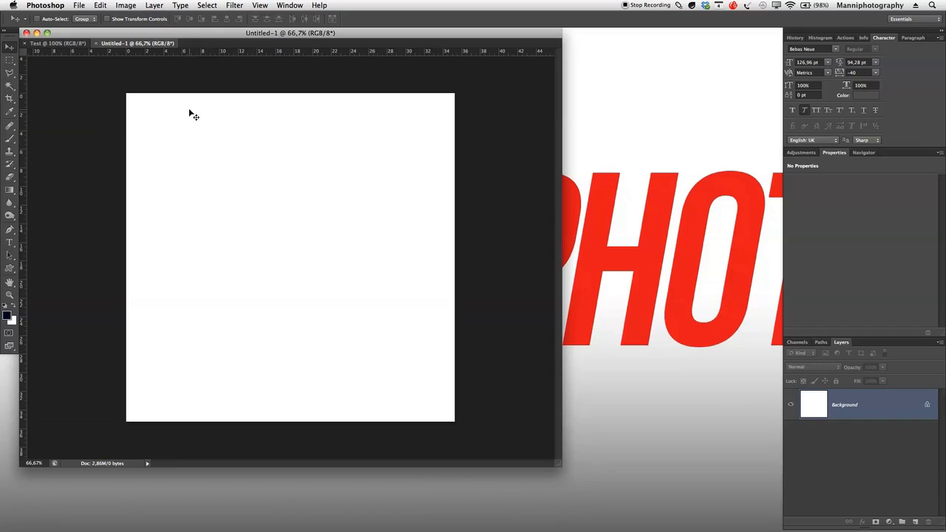
Float Untitled-1 in its own window, alternate between it and Test, and dock it back as a tab beside Test
{"action": "left_click_drag", "start_coordinate": [121, 43], "coordinate": [324, 74]}
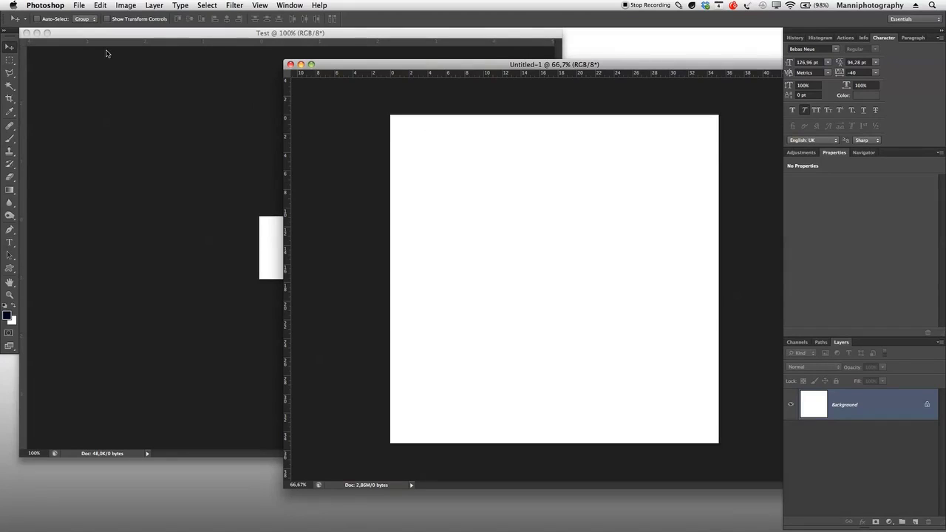
{"action": "left_click", "coordinate": [107, 52]}
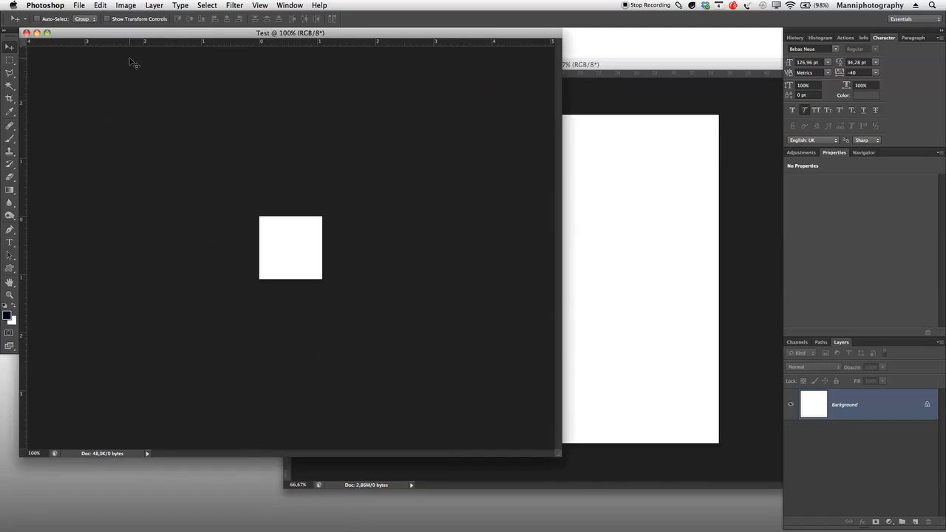
{"action": "left_click", "coordinate": [566, 93]}
{"action": "left_click_drag", "start_coordinate": [363, 64], "coordinate": [130, 43]}
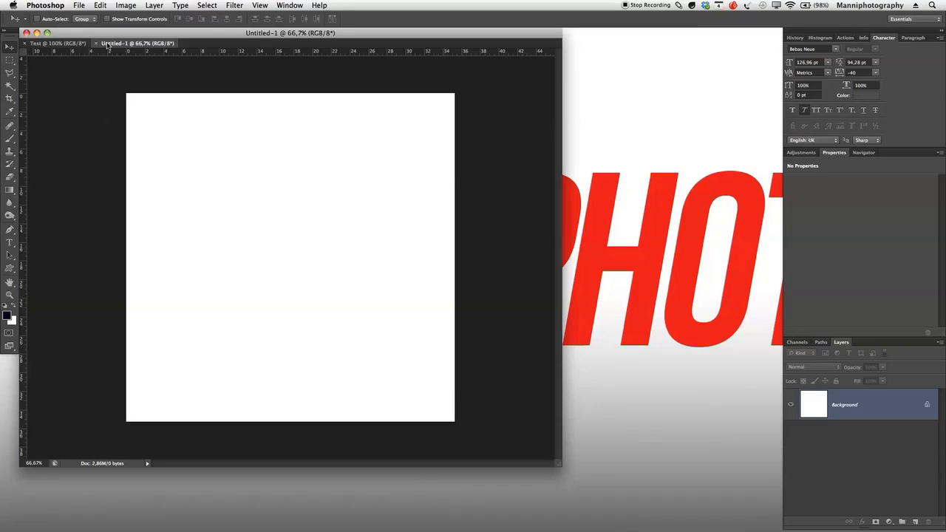
Turn on the Application Frame and switch back and forth between the Test and Untitled-1 documents
{"action": "left_click", "coordinate": [290, 5]}
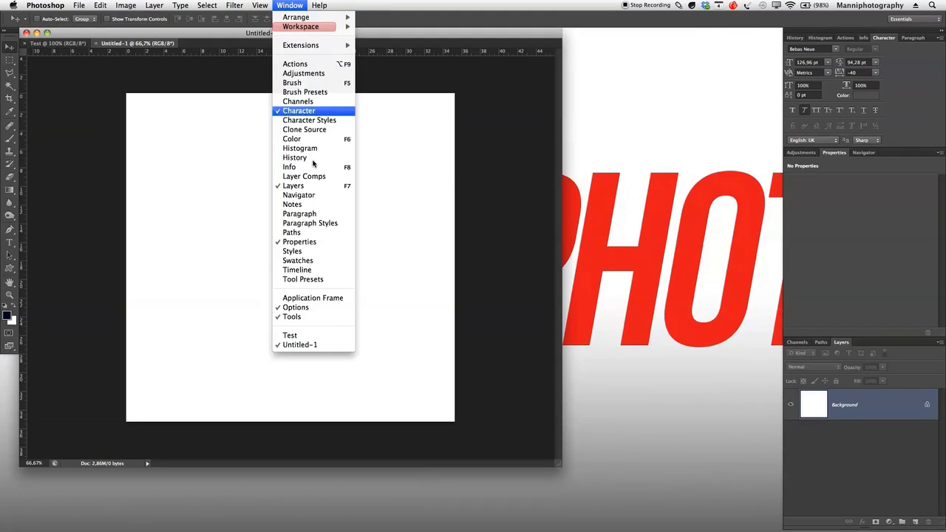
{"action": "left_click", "coordinate": [314, 299]}
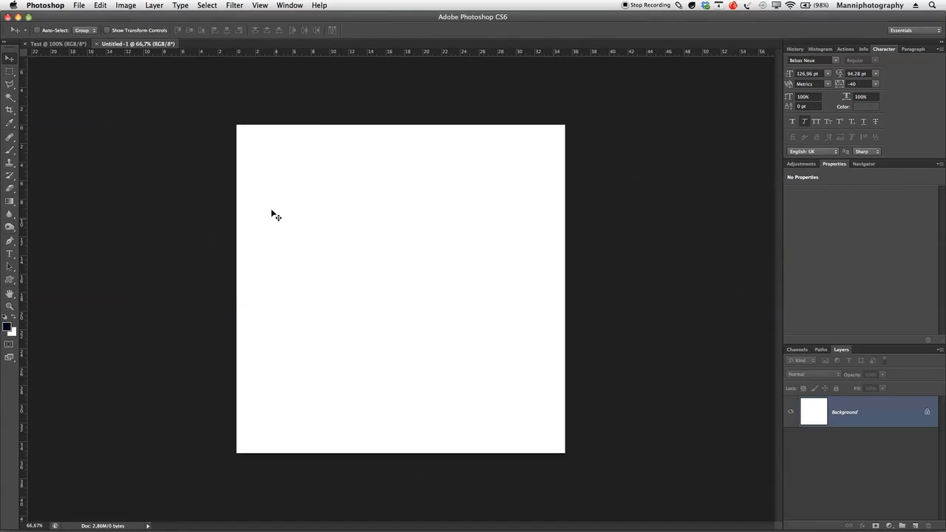
{"action": "left_click", "coordinate": [81, 45]}
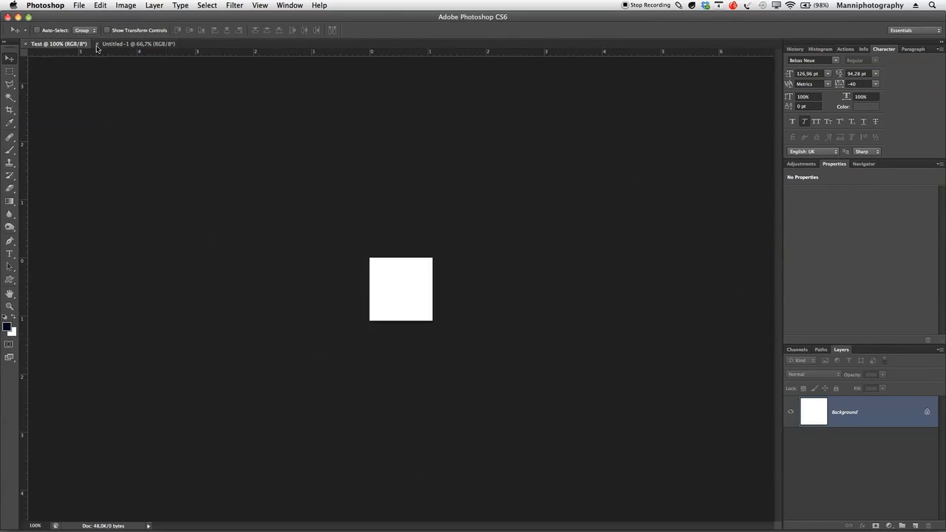
{"action": "left_click", "coordinate": [127, 45]}
{"action": "left_click", "coordinate": [78, 44]}
{"action": "left_click", "coordinate": [115, 44]}
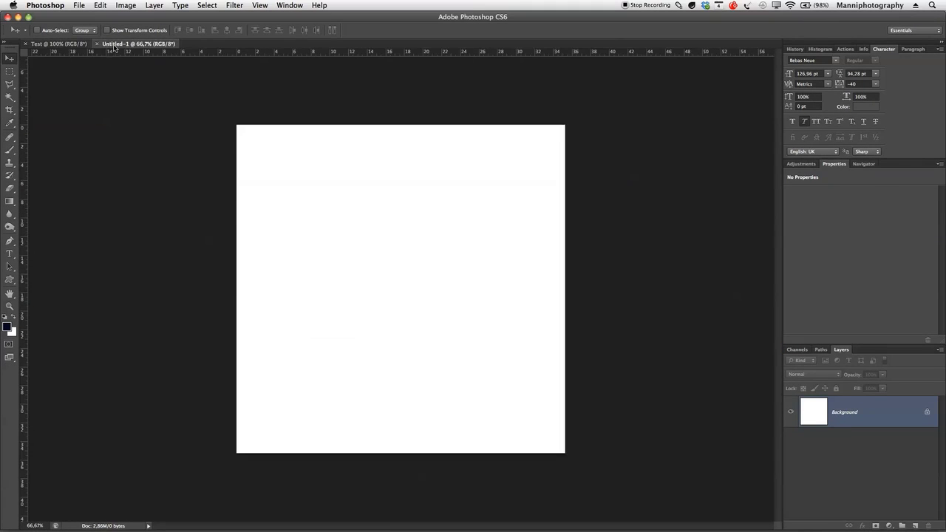
Float Untitled-1 in its own window and turn off the Application Frame, placing the window beside Test
{"action": "left_click_drag", "start_coordinate": [178, 45], "coordinate": [278, 155]}
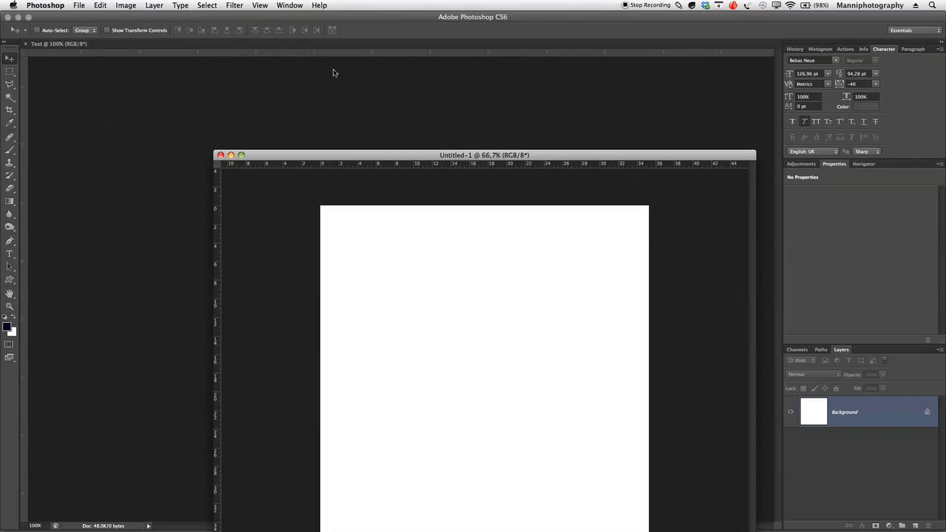
{"action": "left_click", "coordinate": [289, 6]}
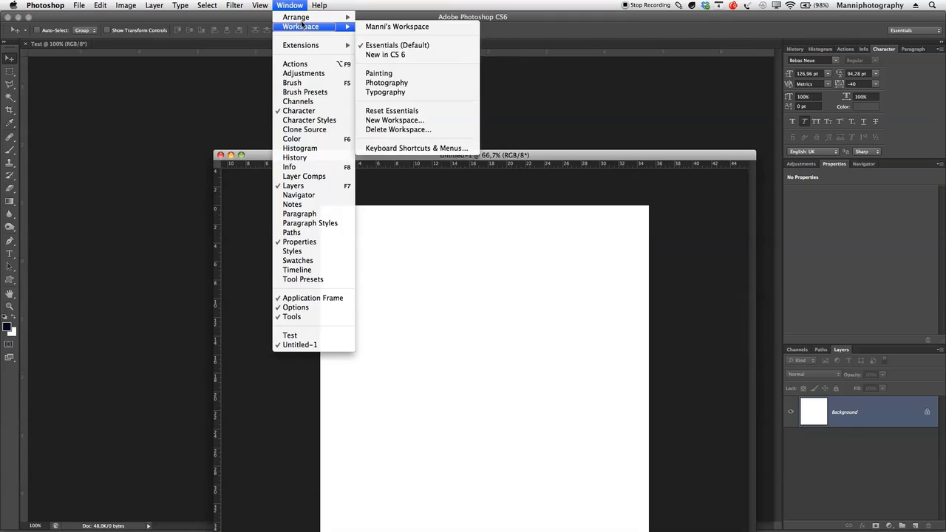
{"action": "left_click", "coordinate": [336, 297]}
{"action": "mouse_move", "coordinate": [223, 43]}
{"action": "left_mouse_down"}
{"action": "mouse_move", "coordinate": [430, 57]}
{"action": "mouse_move", "coordinate": [367, 40]}
{"action": "mouse_move", "coordinate": [241, 42]}
{"action": "left_mouse_up"}
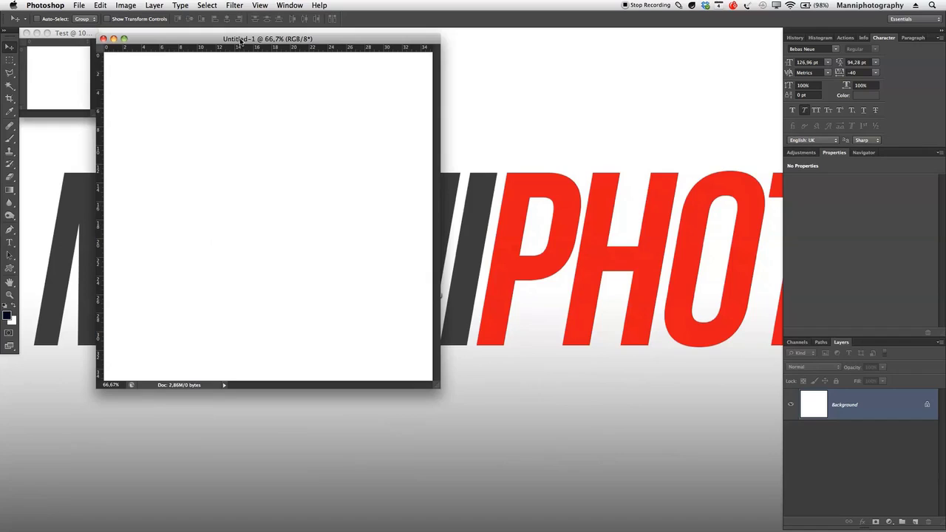
Open the image 01-29.jpg from the Desktop and float it in its own window beside Untitled-1
{"action": "left_click", "coordinate": [100, 5]}
{"action": "mouse_move", "coordinate": [79, 5]}
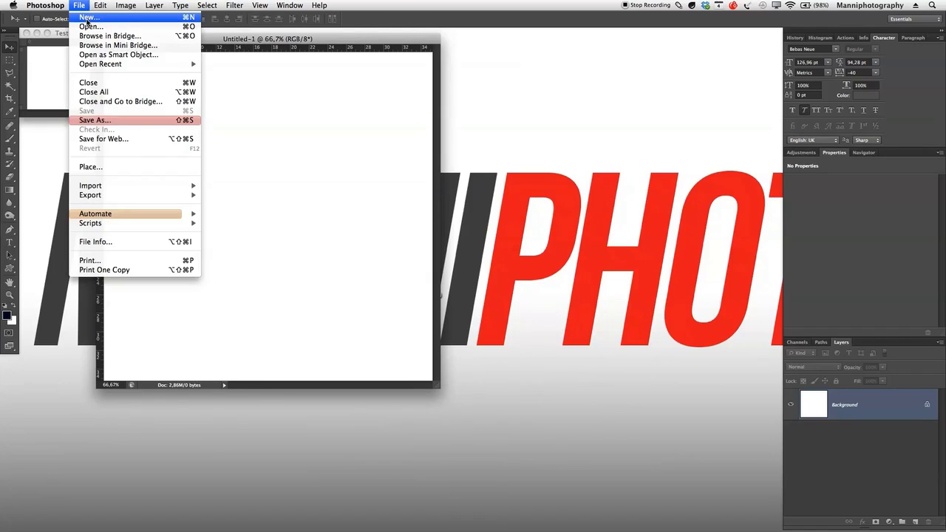
{"action": "left_click", "coordinate": [91, 27]}
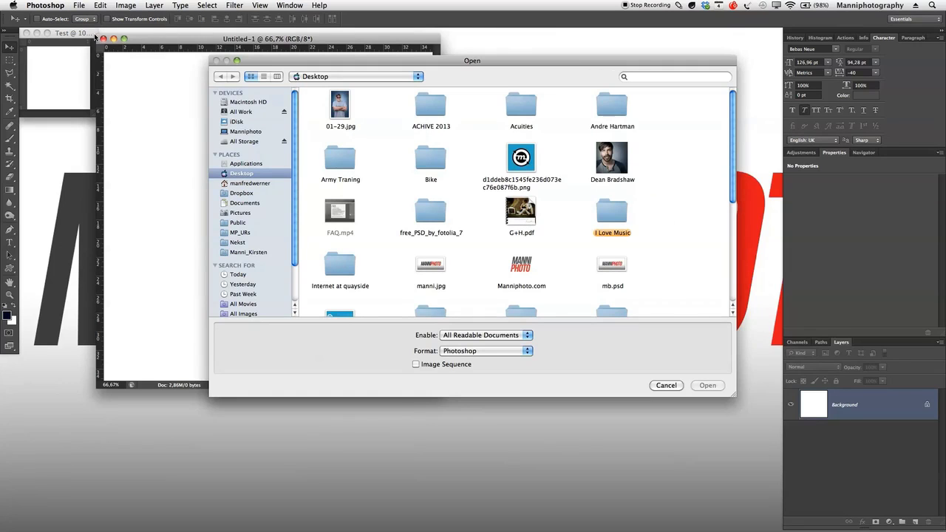
{"action": "double_click", "coordinate": [343, 103]}
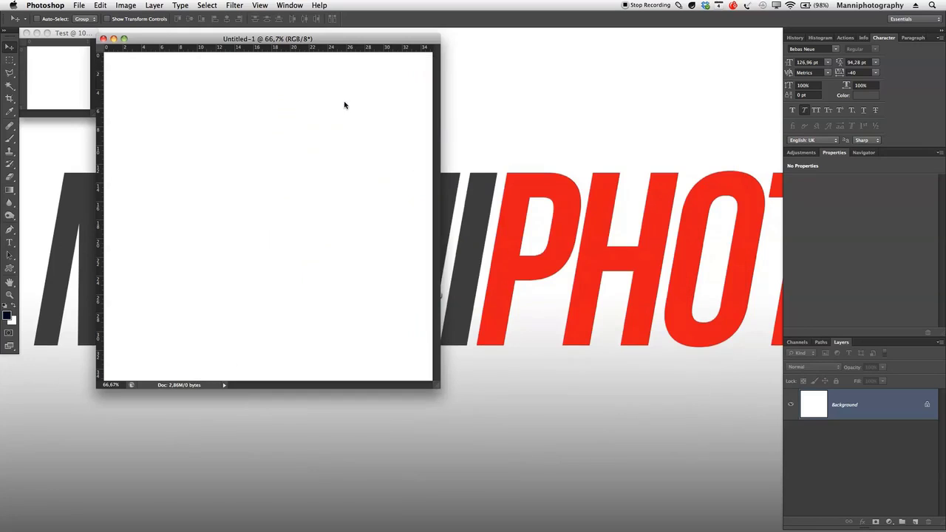
{"action": "left_click_drag", "start_coordinate": [218, 49], "coordinate": [455, 46]}
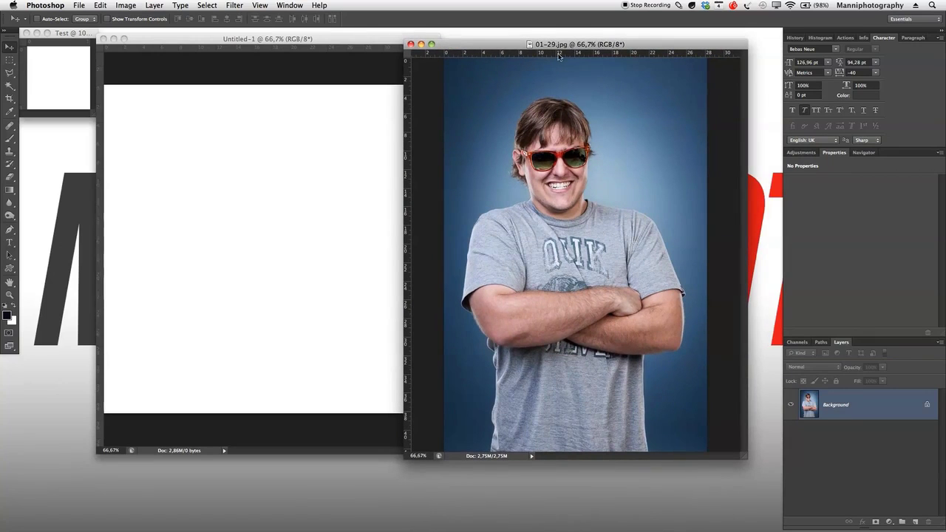
{"action": "left_click_drag", "start_coordinate": [560, 45], "coordinate": [532, 52]}
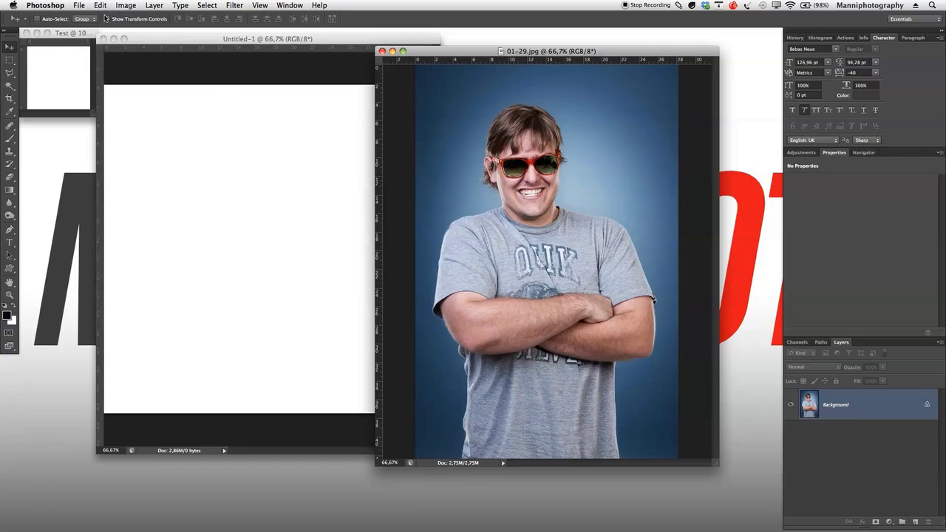
{"action": "left_click", "coordinate": [79, 5]}
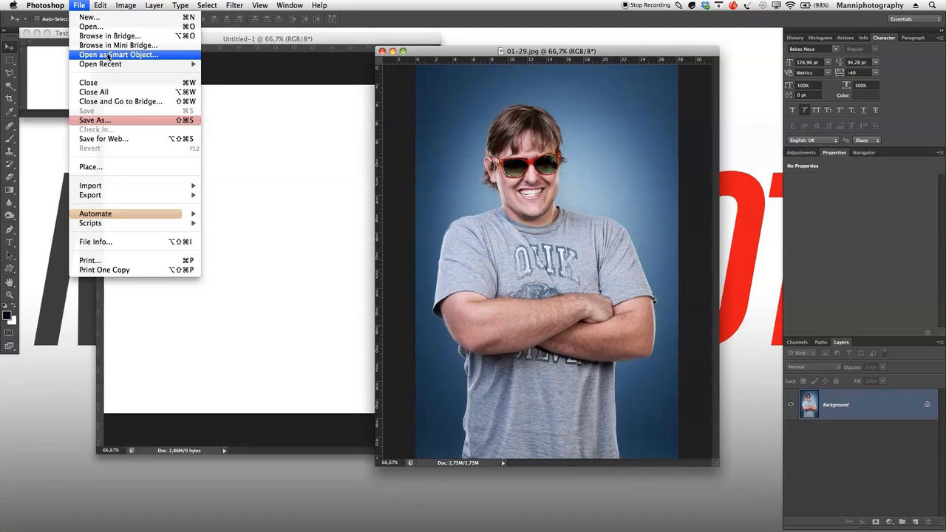
{"action": "left_click", "coordinate": [303, 35]}
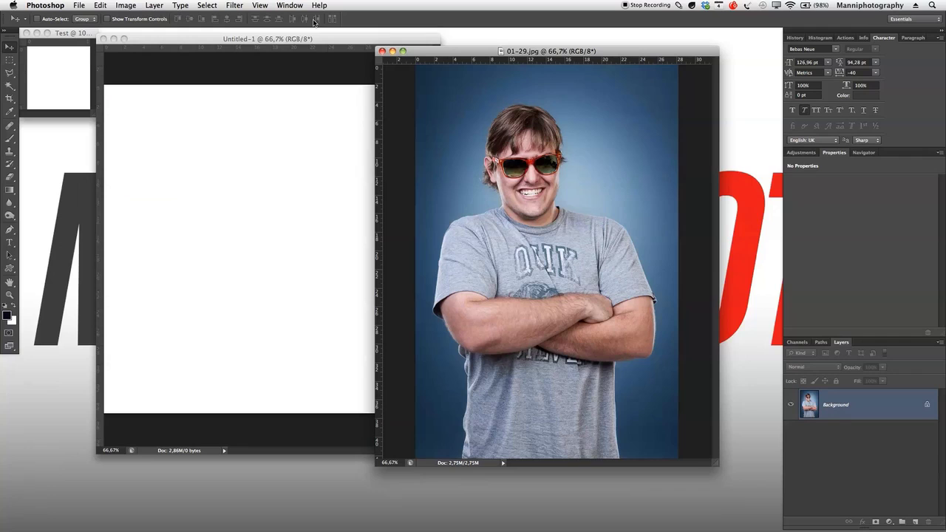